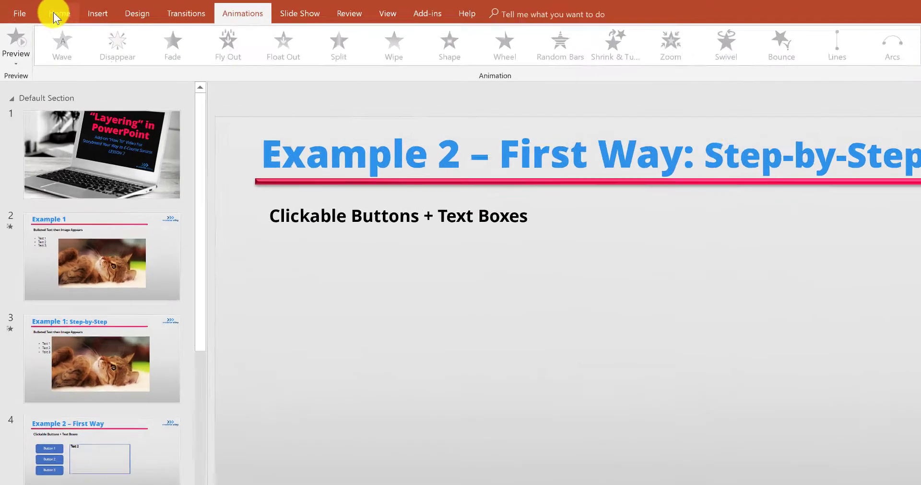
- Draw a blue rounded rectangle under the slide 5 subtitle and label it 'Button 1'
click(42, 9)
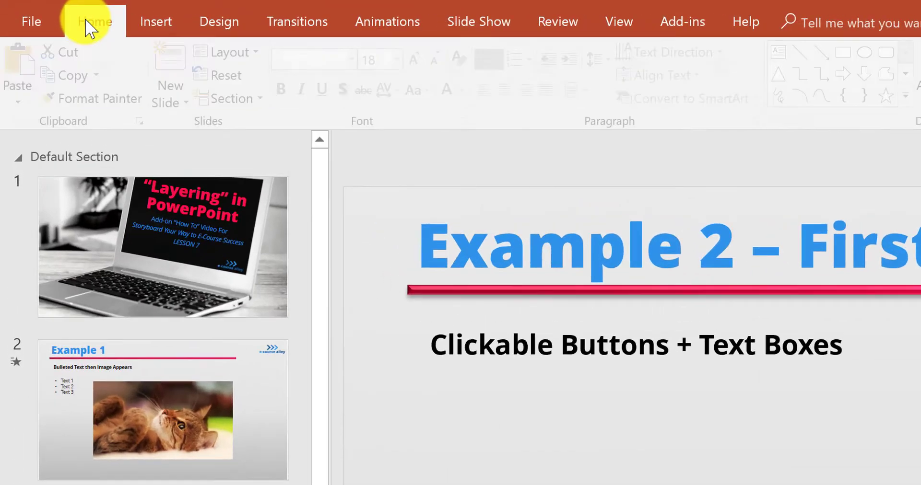
click(162, 23)
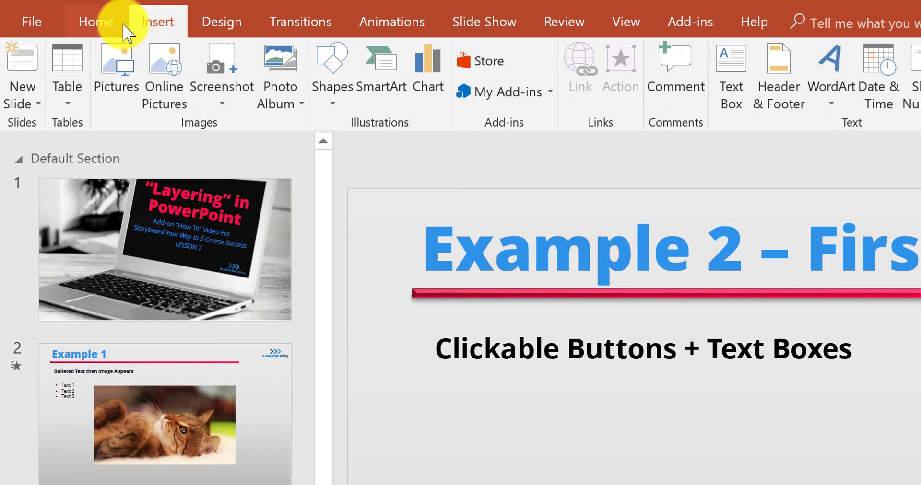
click(340, 114)
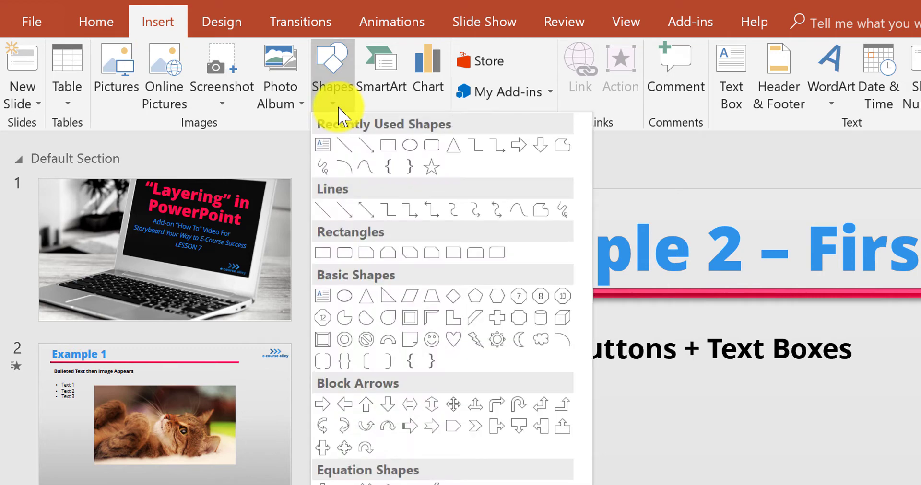
click(432, 145)
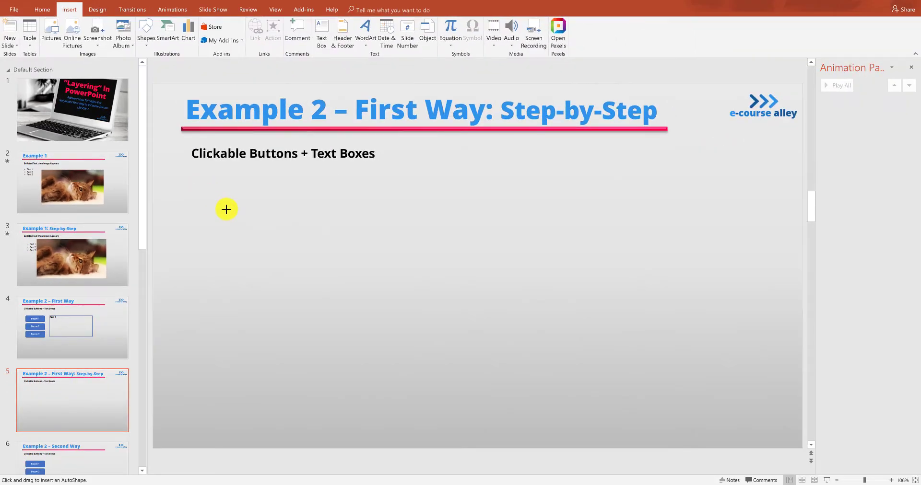
drag(204, 195, 317, 232)
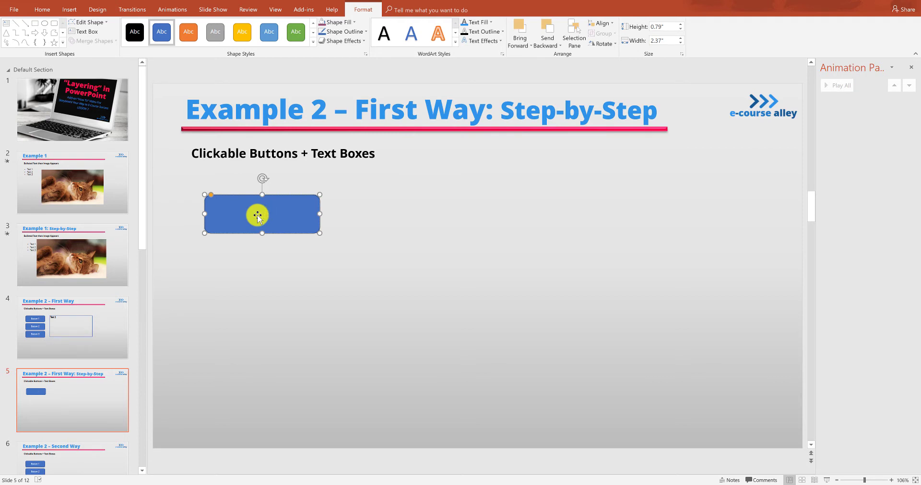
text(Button 1)
click(296, 244)
click(295, 232)
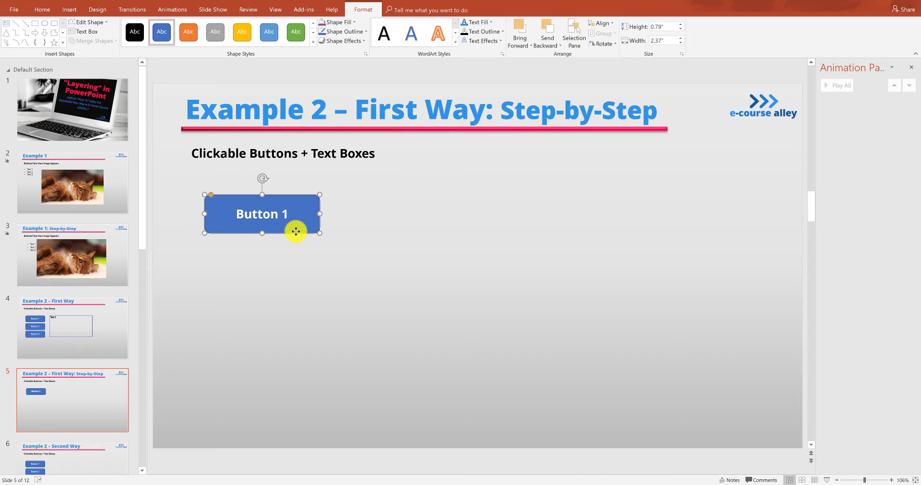
- Copy Button 1 and paste two copies, stacking them in a column beneath it
key(ctrl+c)
click(309, 282)
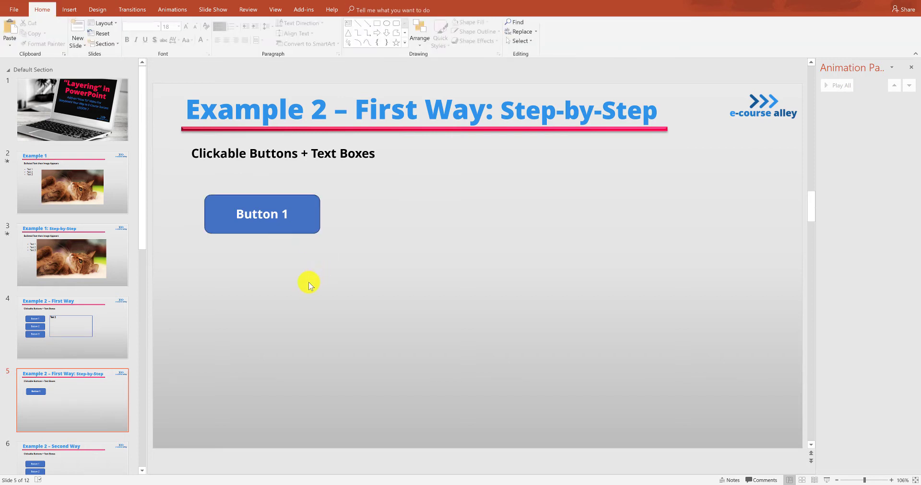
key(ctrl+v)
key(ctrl+v)
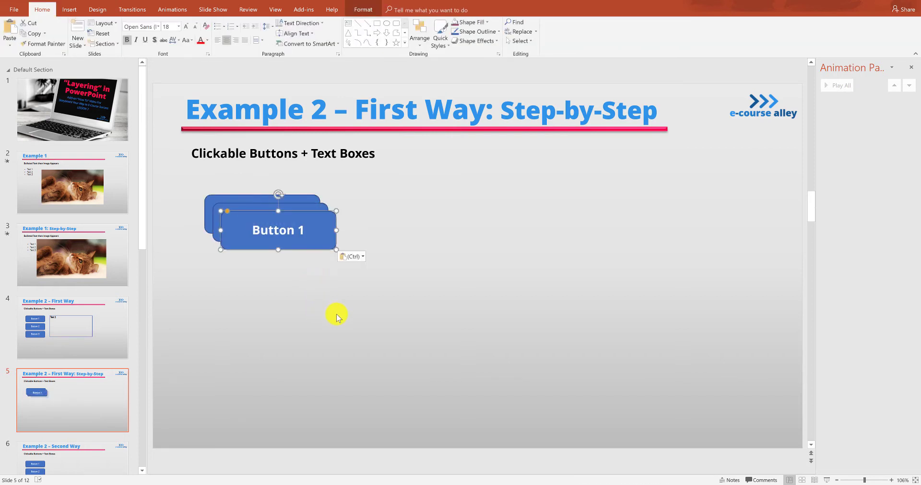
drag(305, 255, 293, 323)
drag(298, 240, 291, 274)
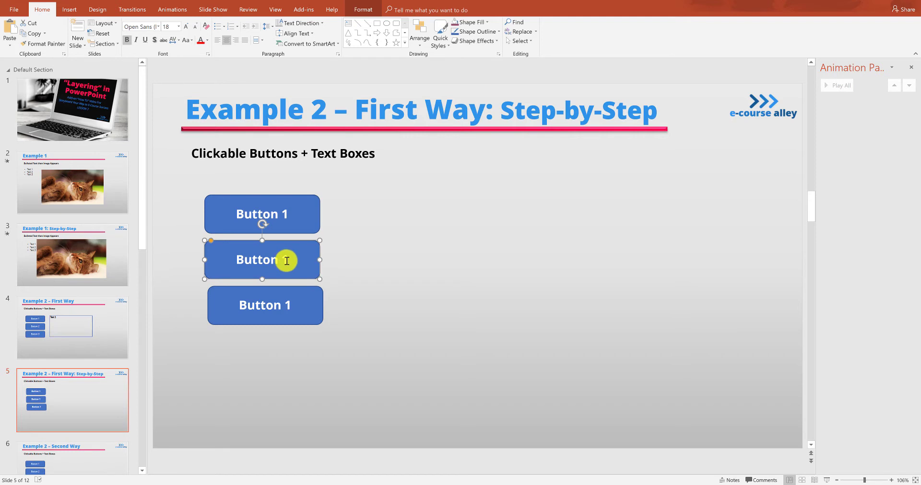
- Relabel the copies 'Button 2' and 'Button 3' and align the third under the others
click(285, 261)
text(2)
click(285, 304)
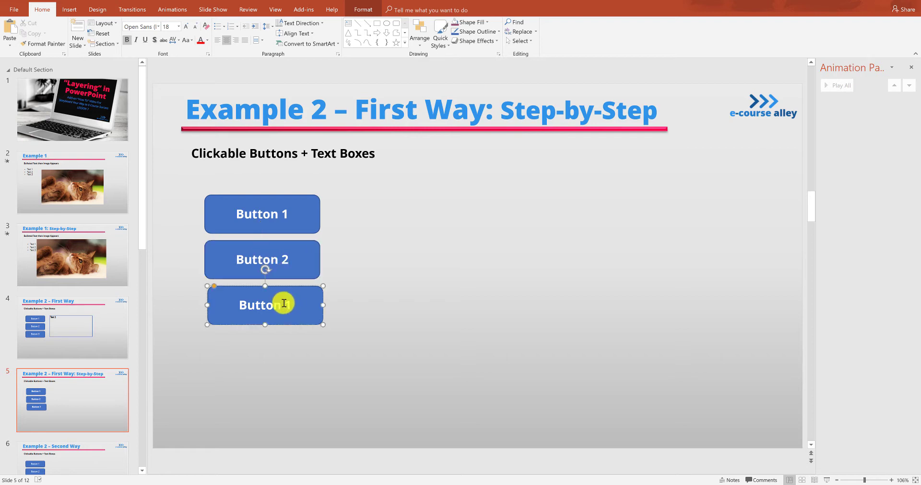
key(BackSpace)
text(3)
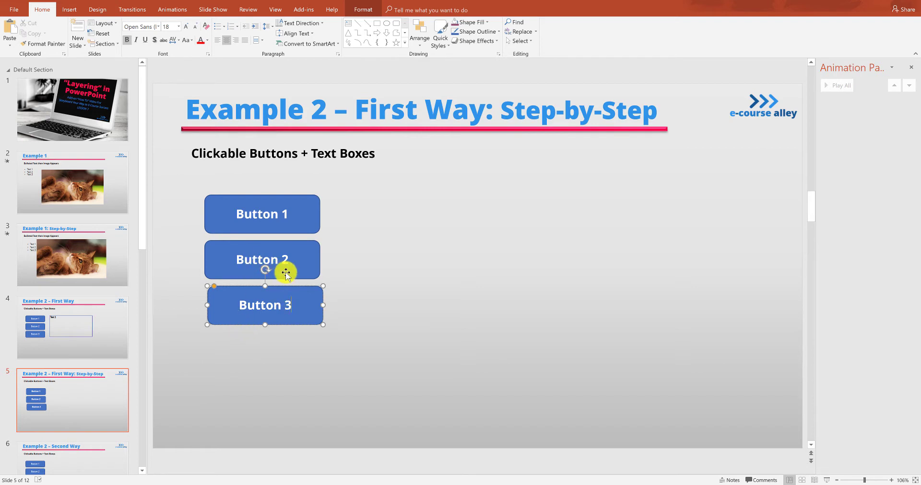
drag(286, 274, 297, 297)
click(365, 300)
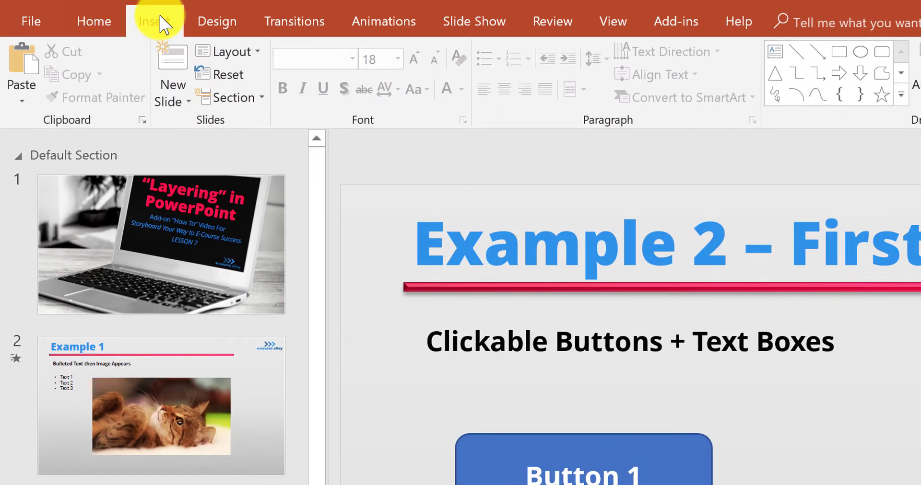
- Draw a text box reading 'Text 1' beside the buttons, padded with blank lines, then widen it and nudge it left
click(69, 9)
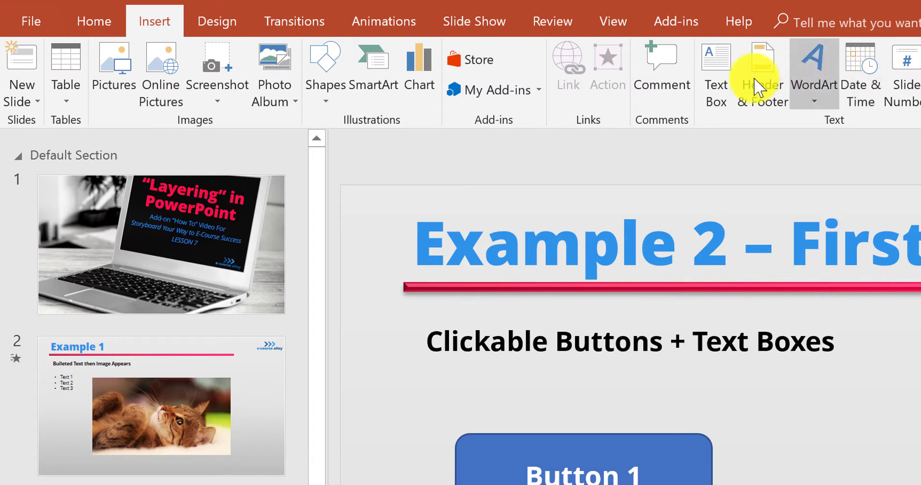
click(719, 82)
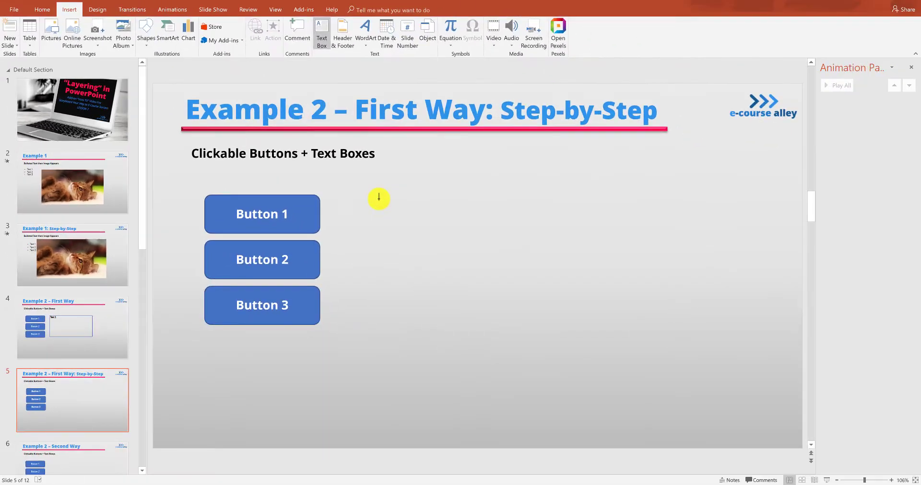
drag(378, 199, 587, 327)
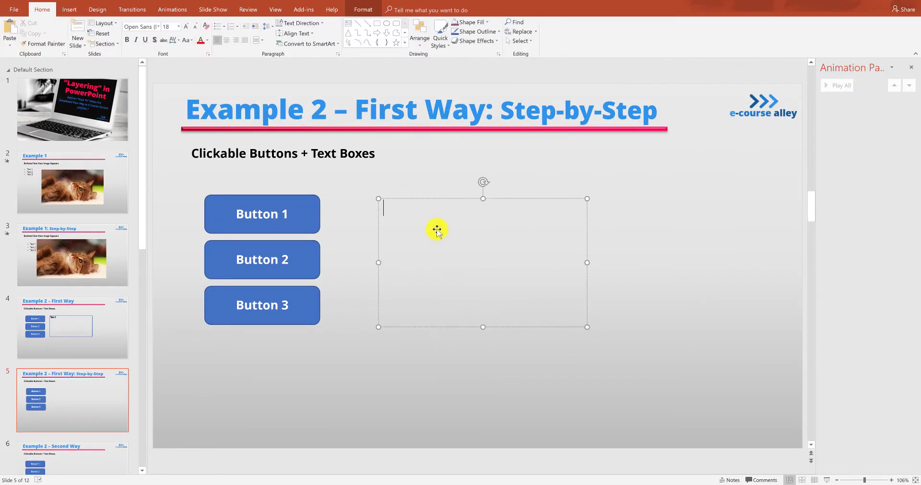
text(Text 1)
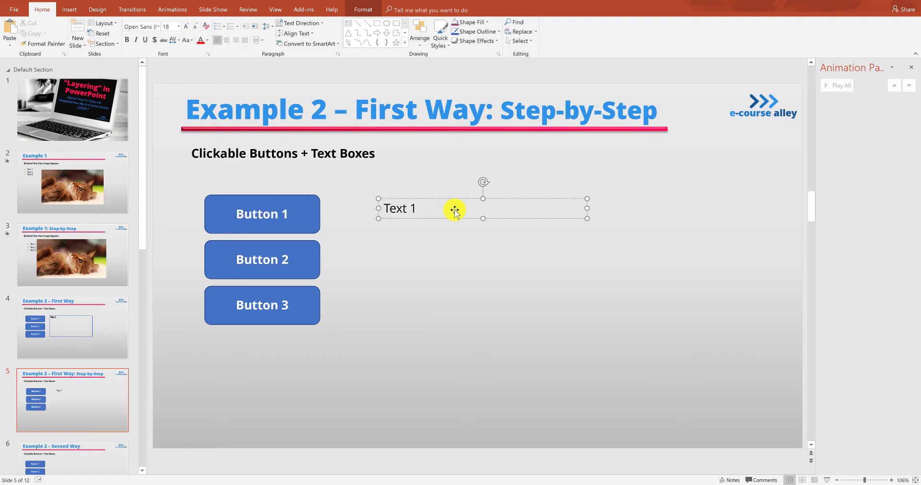
key(Return)
key(Return)
key(Return)
key(Return)
key(Return)
key(Return)
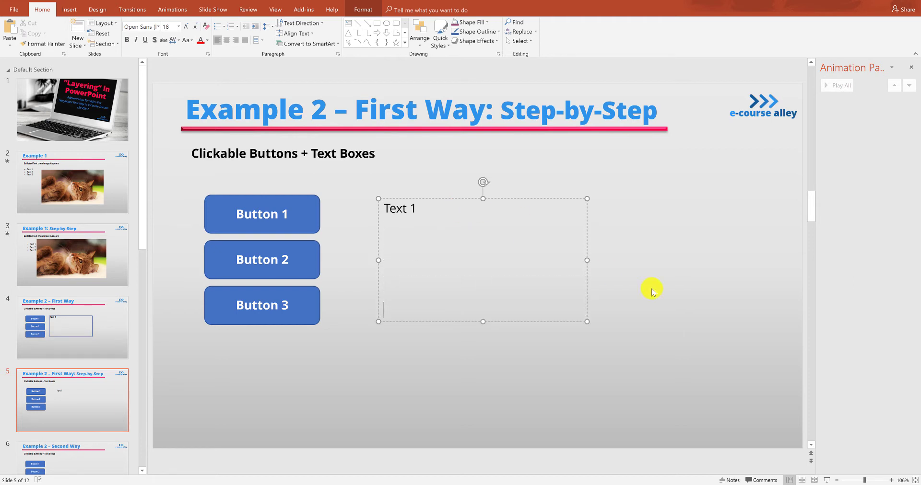
drag(587, 322, 615, 324)
drag(532, 198, 508, 198)
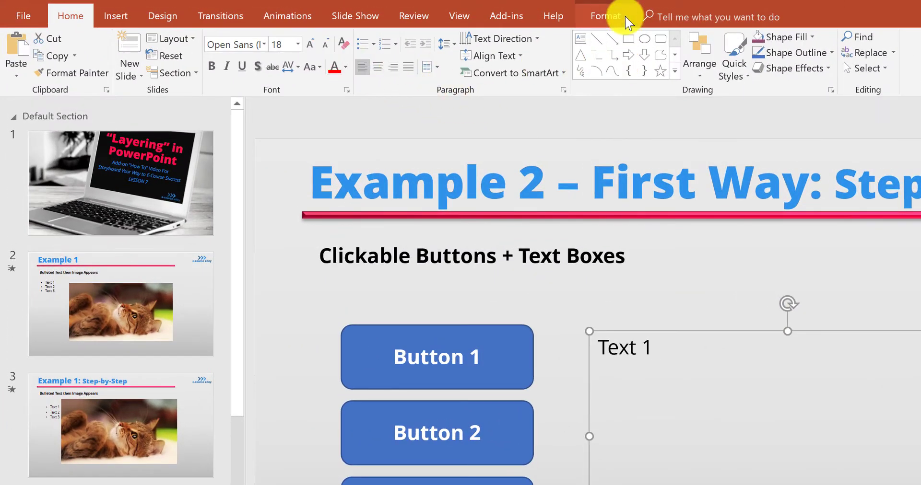
- Apply a dark Shape Outline colour to the 'Text 1' text box
click(618, 17)
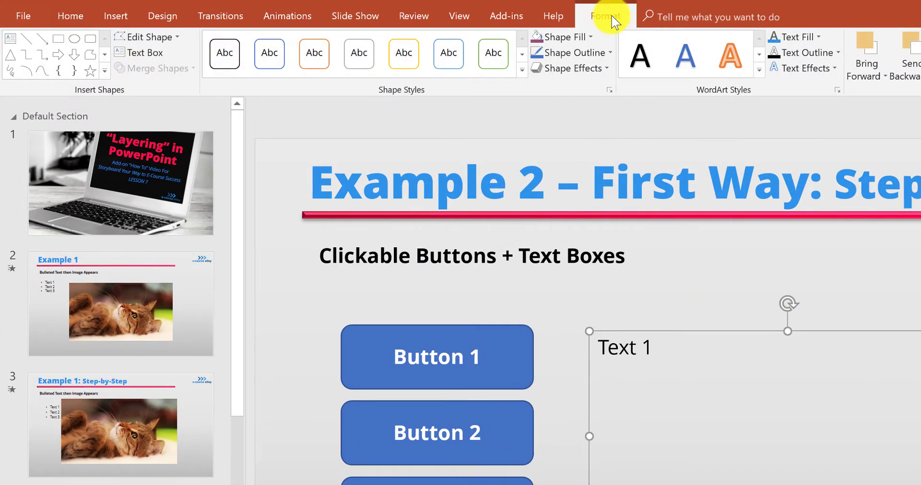
click(522, 56)
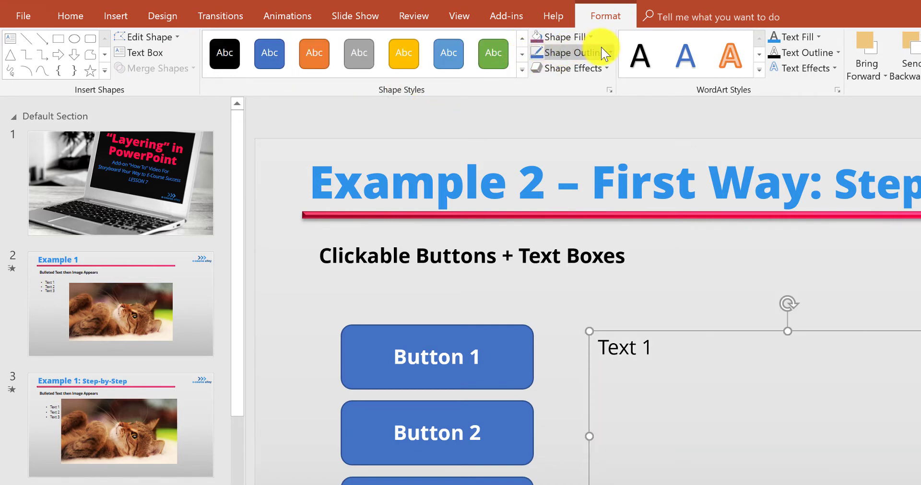
click(612, 55)
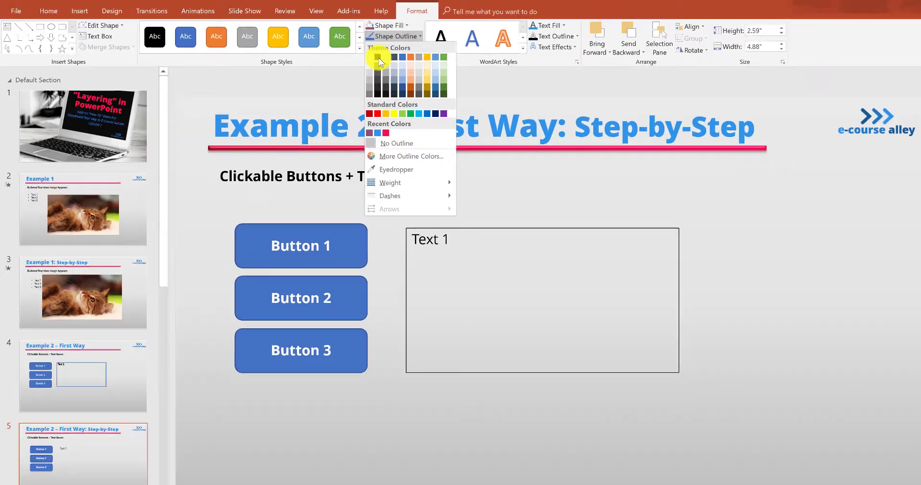
click(379, 57)
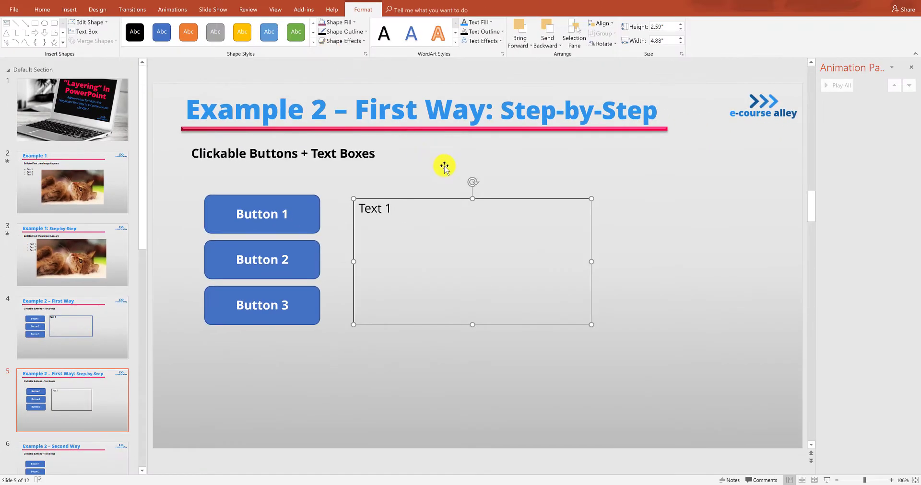
click(577, 216)
click(494, 198)
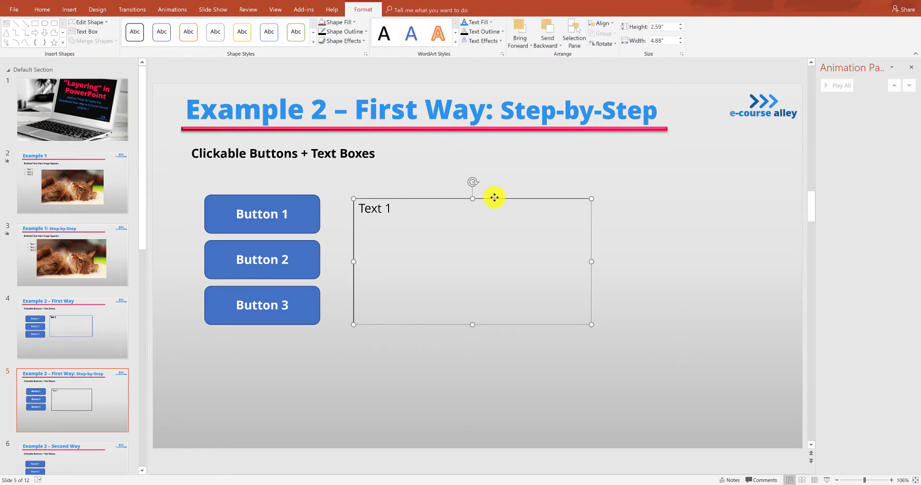
- Paste two copies of the outlined Text 1 box and offset the third down and right
click(524, 354)
key(ctrl+v)
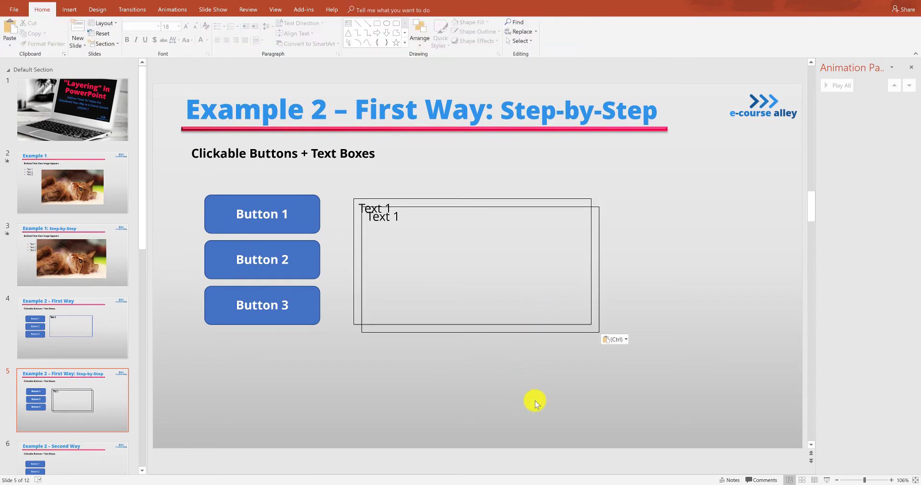
key(ctrl+v)
drag(511, 215, 529, 233)
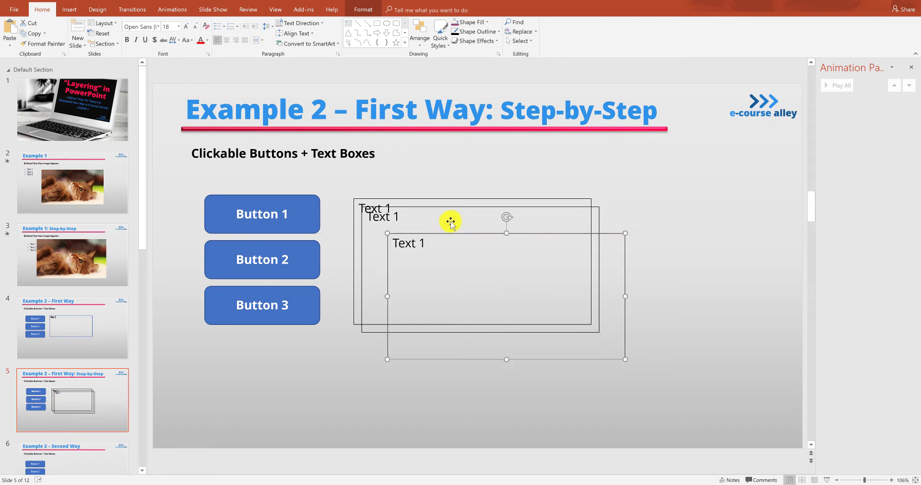
- Relabel the copies 'Text 2' and 'Text 3' and cascade them diagonally down and right
click(396, 218)
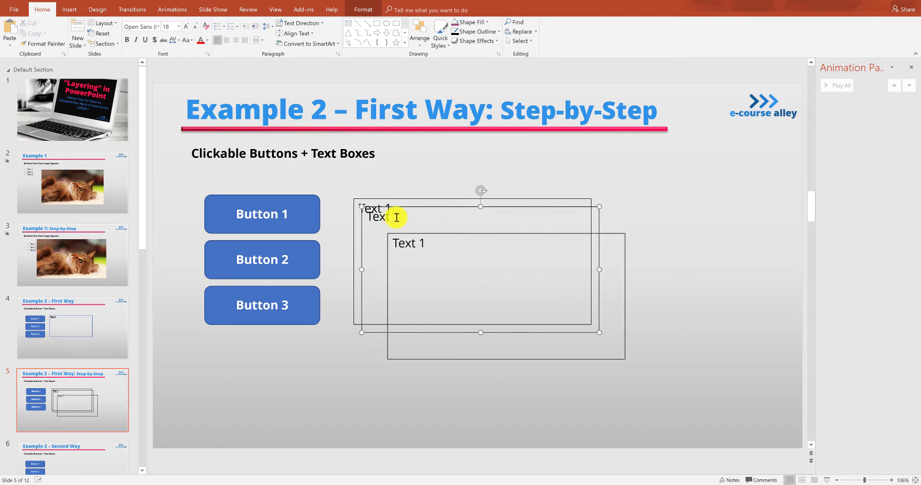
text(2)
double_click(422, 244)
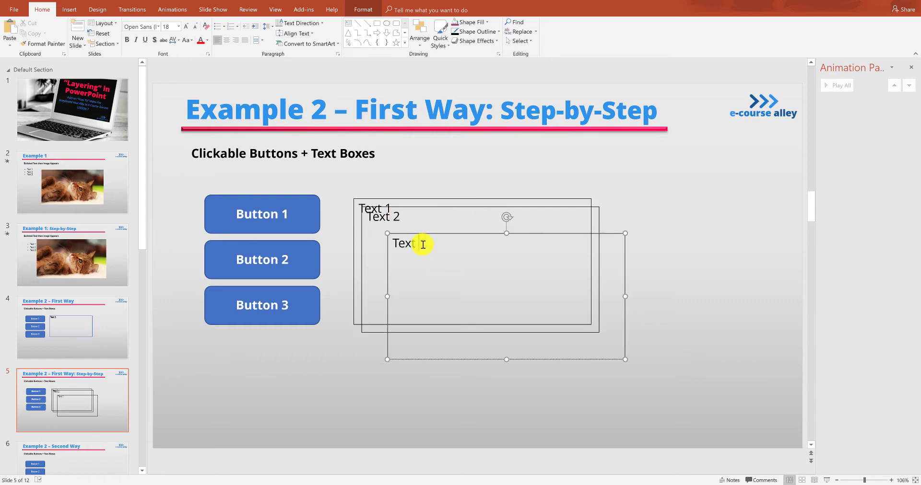
text(3)
drag(443, 235, 463, 240)
drag(436, 208, 469, 237)
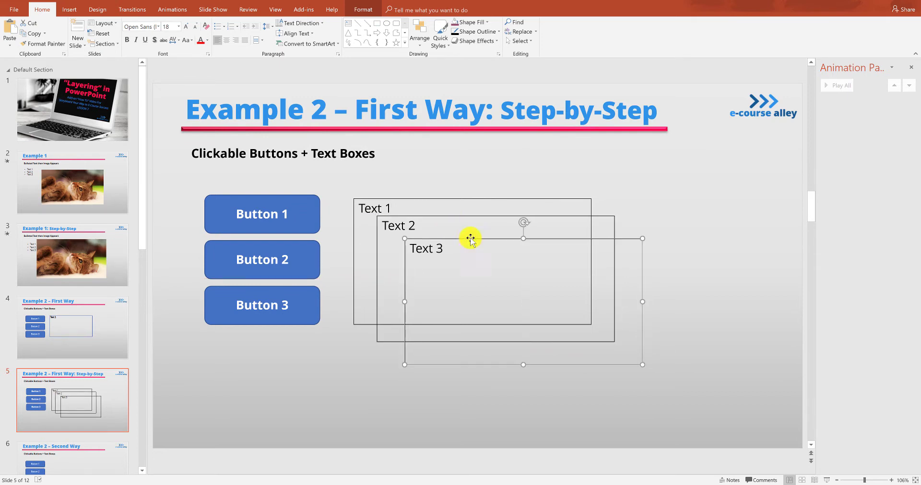
click(676, 209)
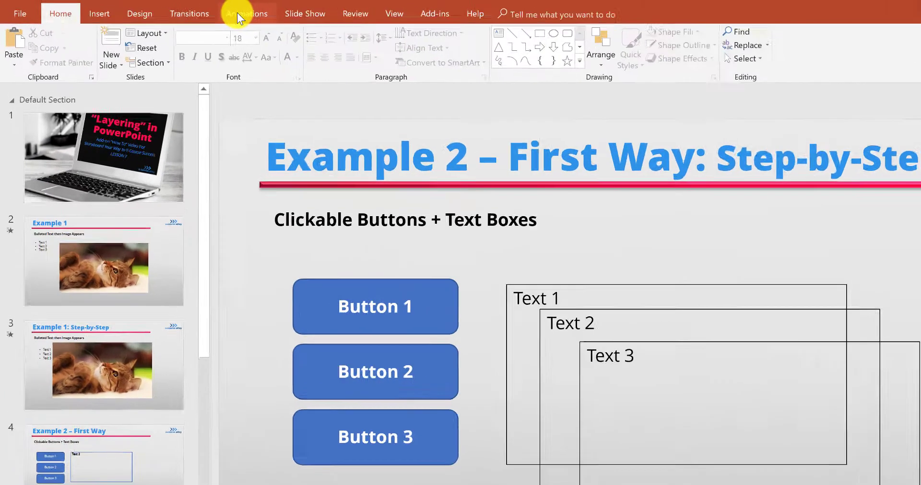
- Show the Animation Pane and add a Fill Color emphasis animation to Button 1
click(172, 9)
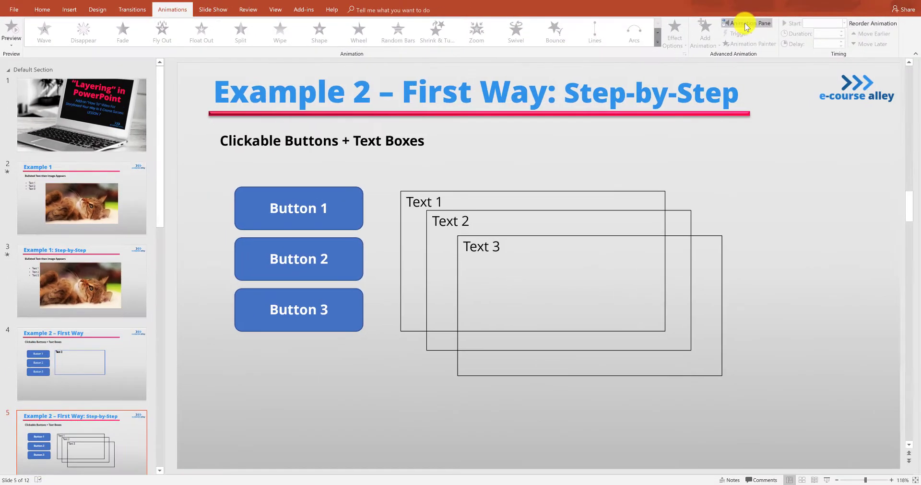
click(746, 24)
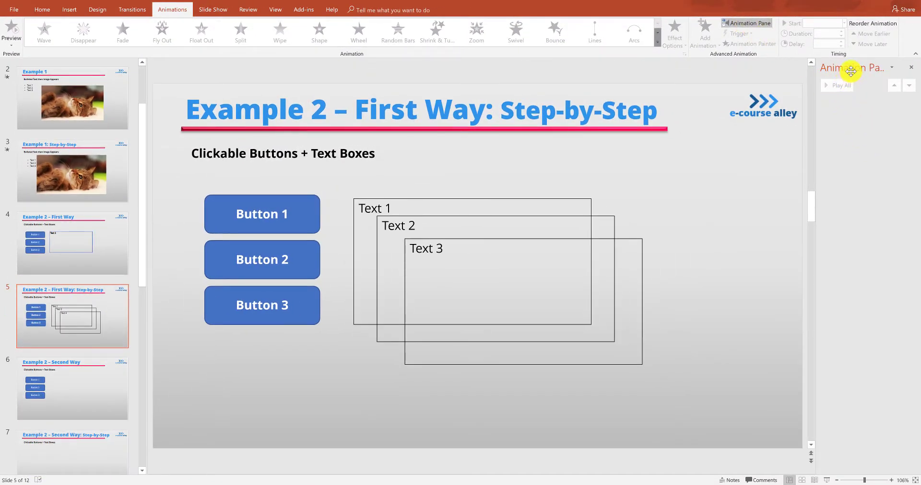
click(317, 220)
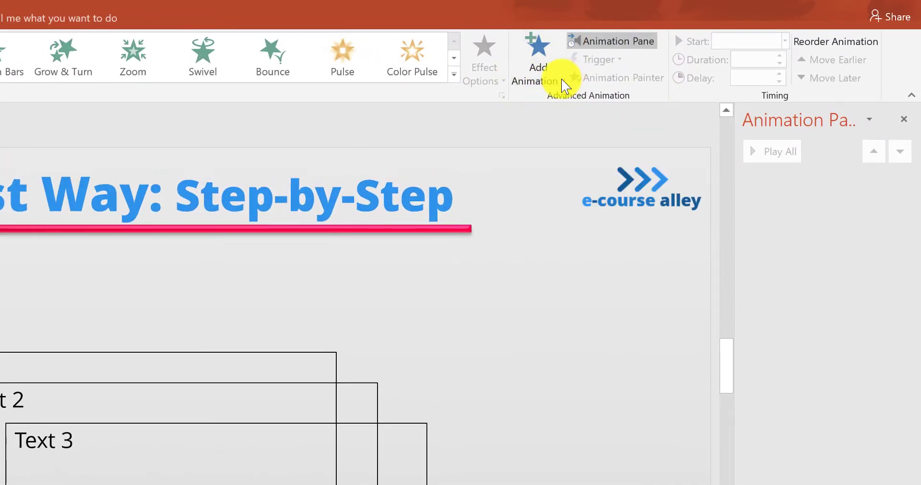
click(561, 82)
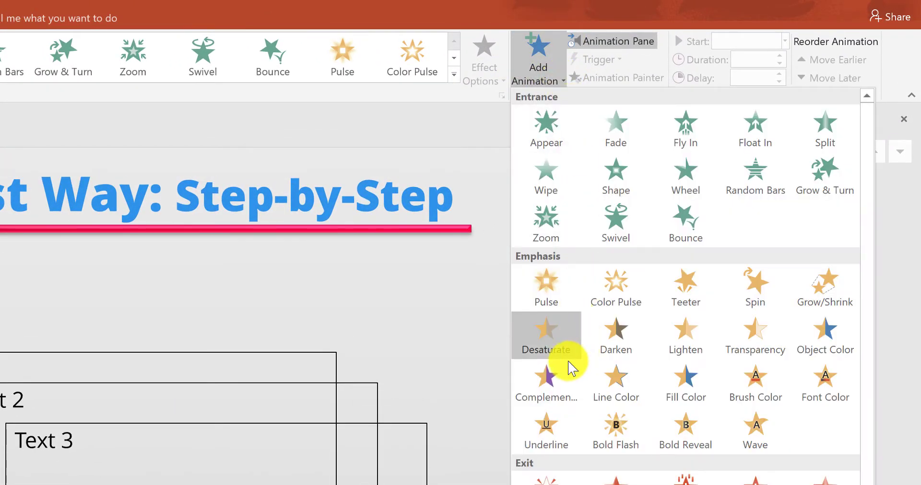
click(687, 383)
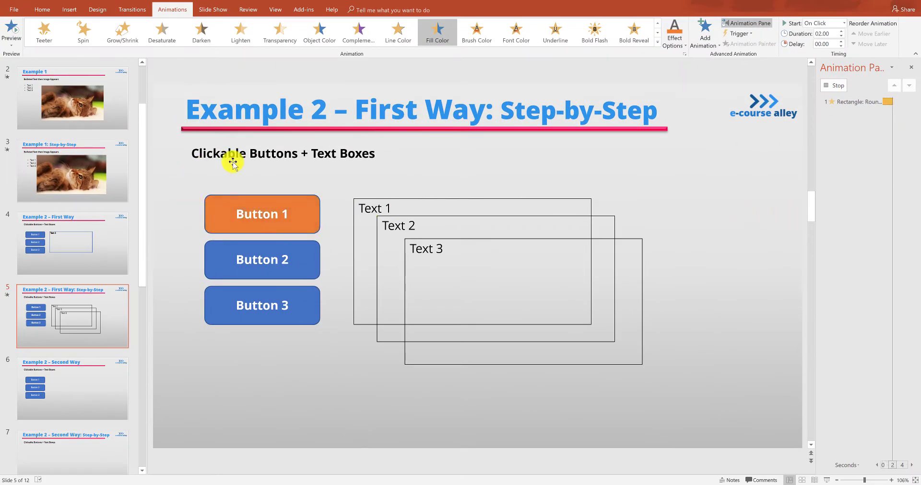
click(288, 180)
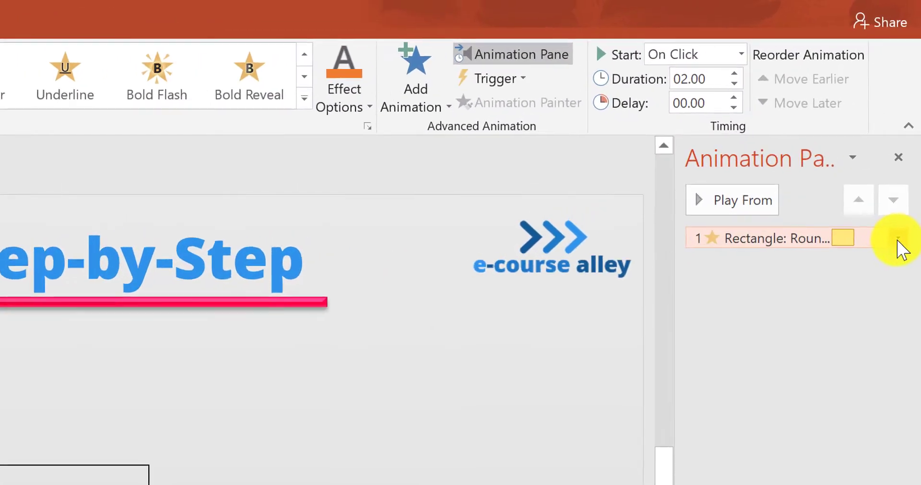
- In the Fill Color effect options, set the fill colour to purple with a solid, non-gradient style
click(898, 240)
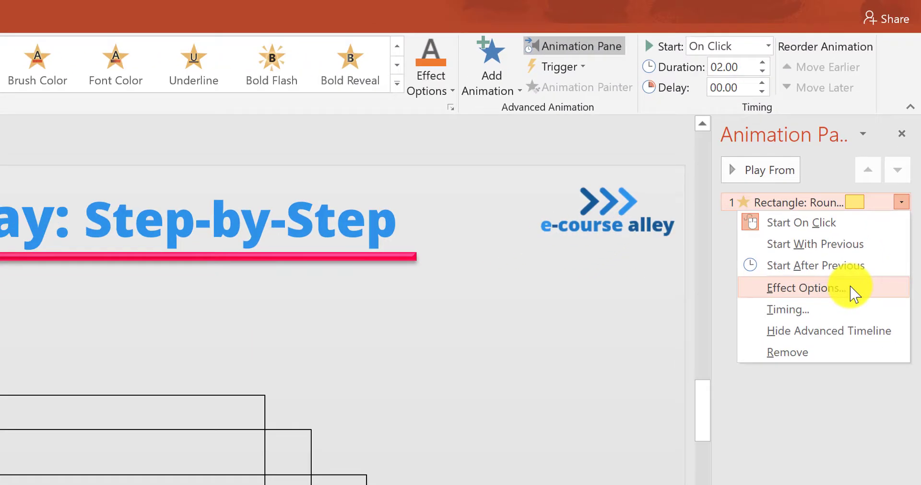
click(841, 342)
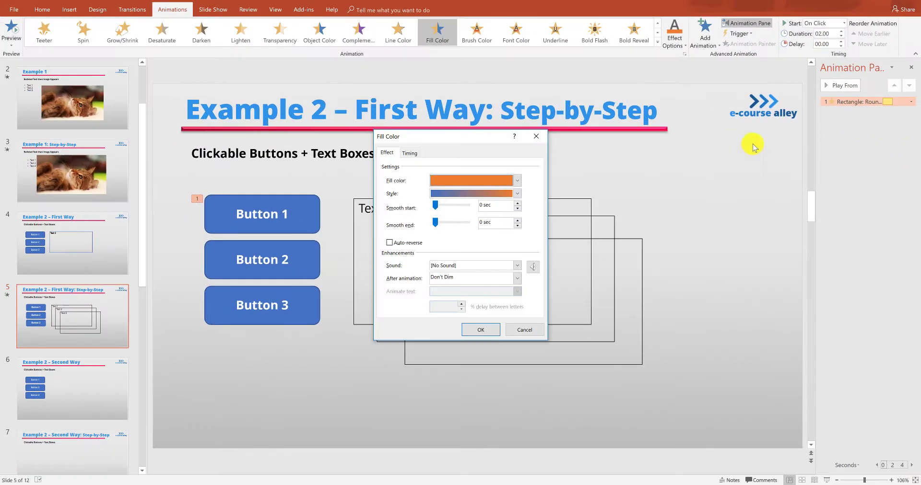
drag(446, 146, 430, 169)
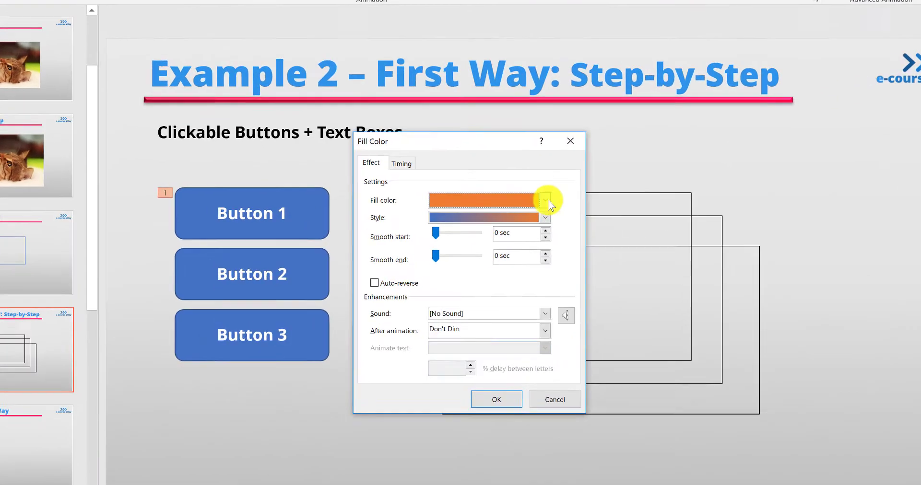
click(482, 205)
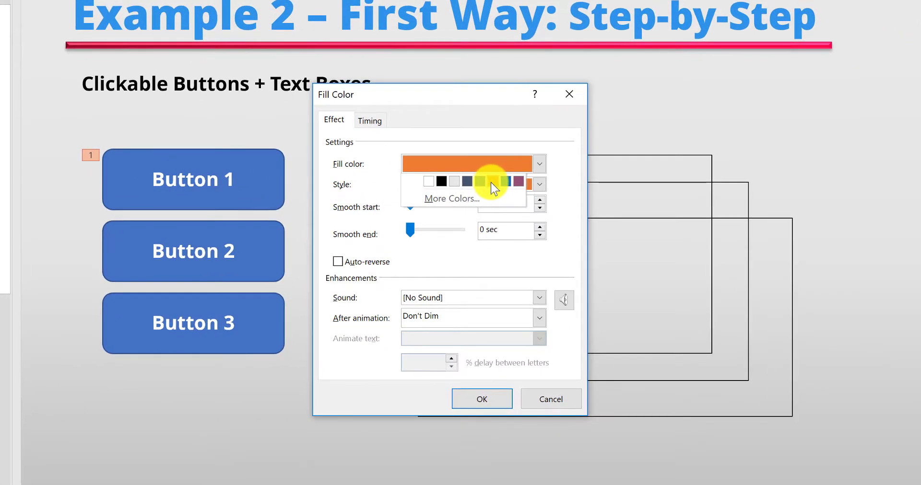
click(520, 182)
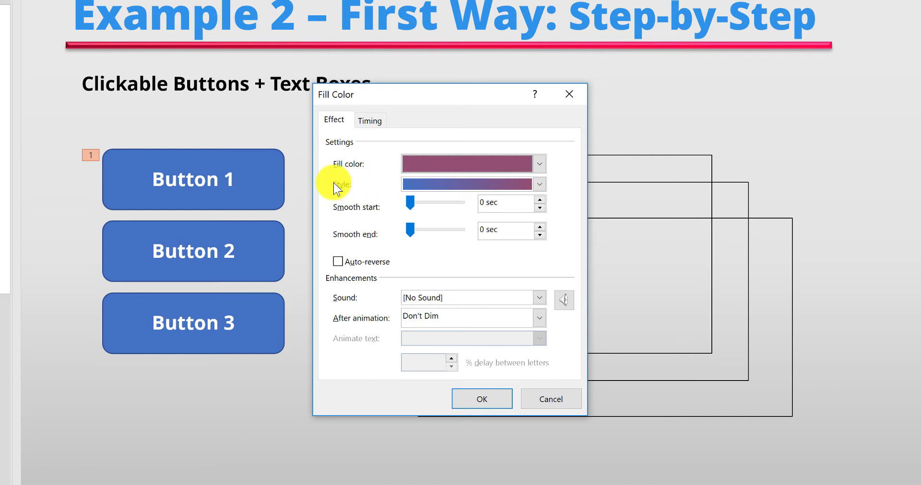
click(538, 185)
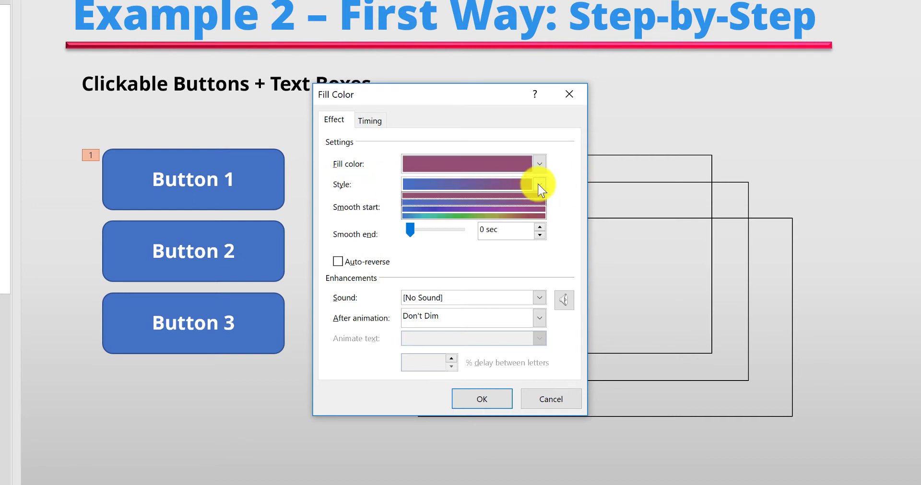
click(506, 195)
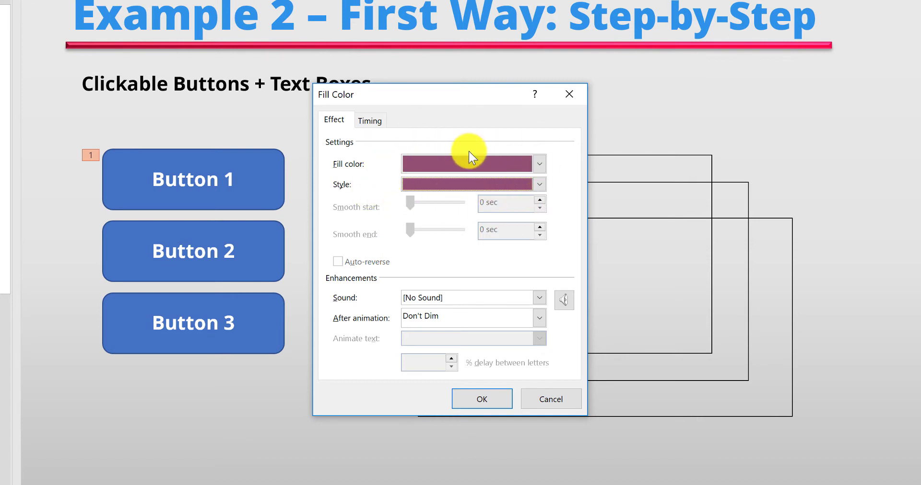
- Set the animation's trigger to start on click of Rectangle: Rounded Corners 3
click(374, 122)
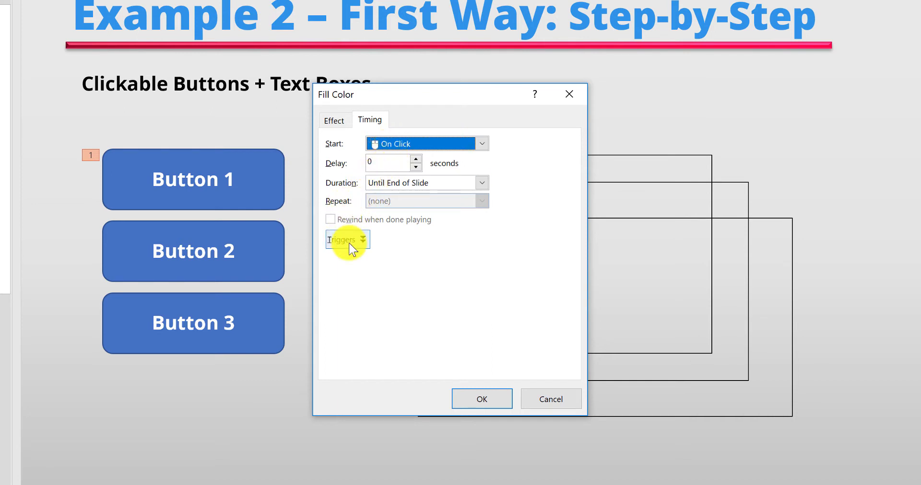
click(360, 241)
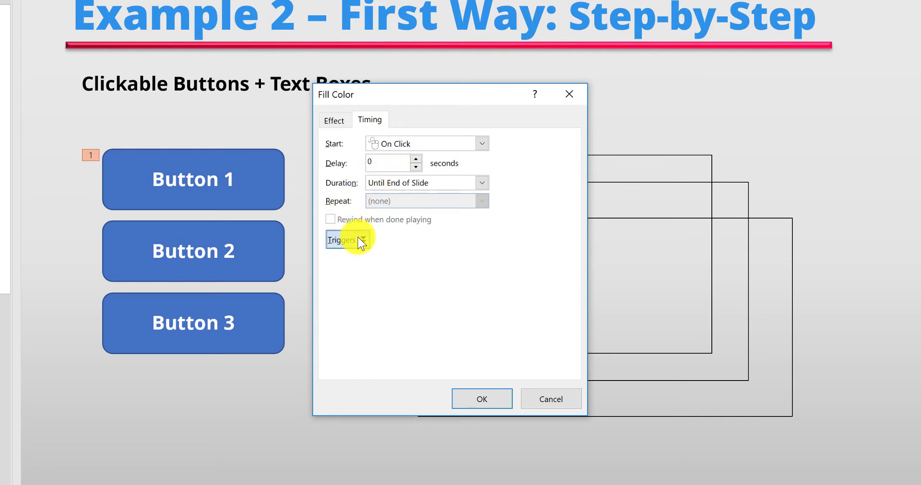
click(330, 279)
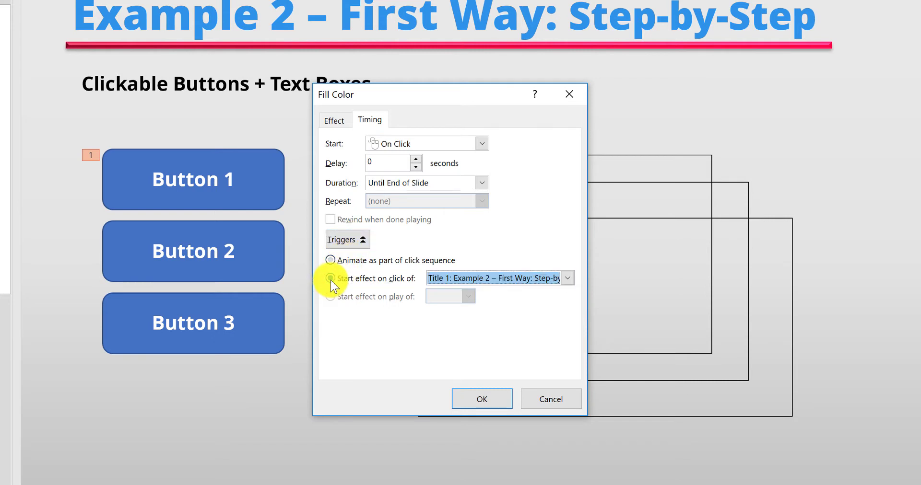
click(568, 280)
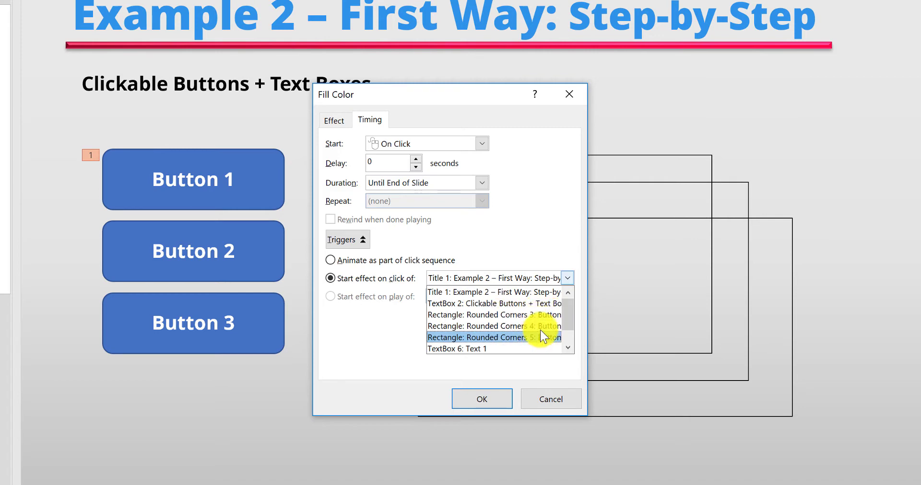
click(549, 314)
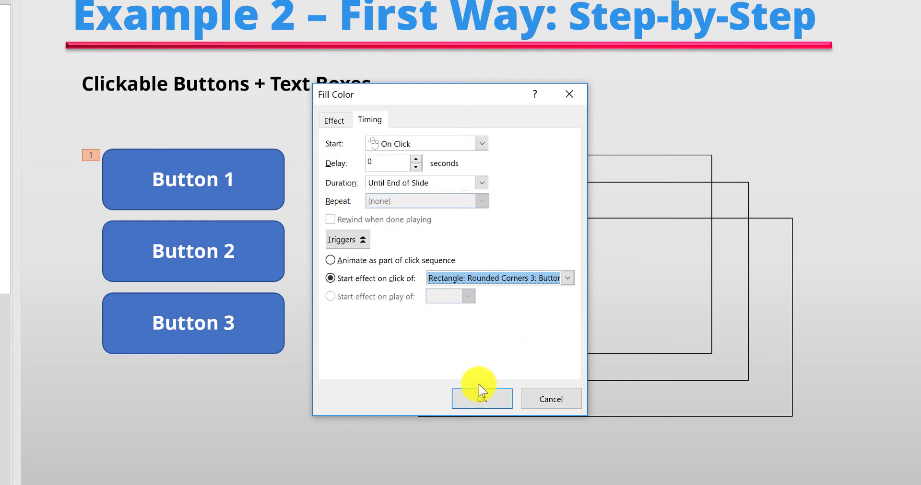